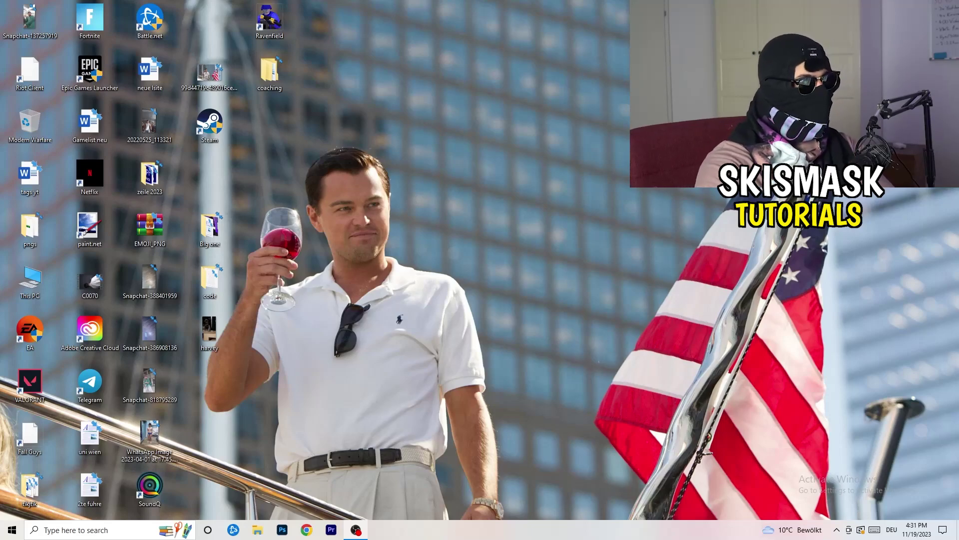
Launch NVIDIA Control Panel from the desktop context menu to reach its Change Resolution page
right_click(515, 179)
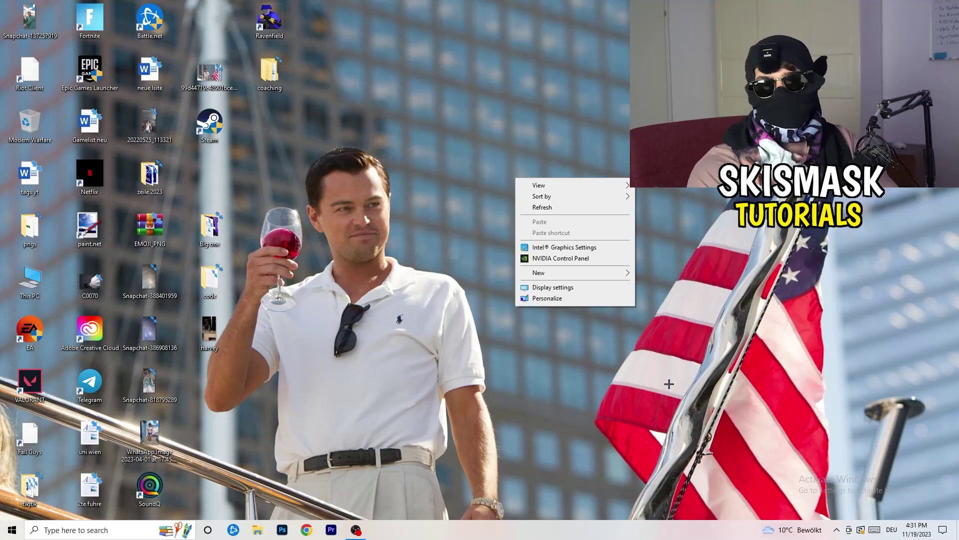
click(645, 325)
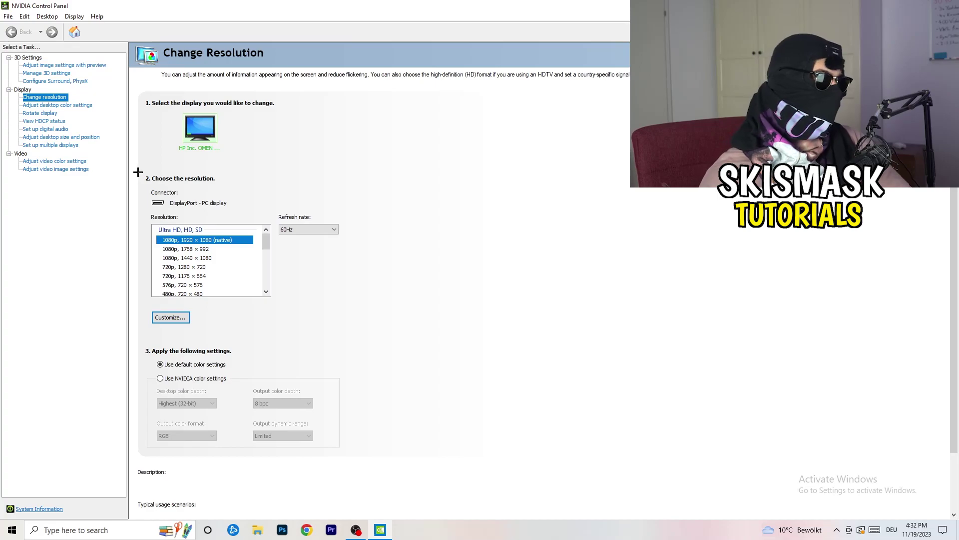
click(172, 316)
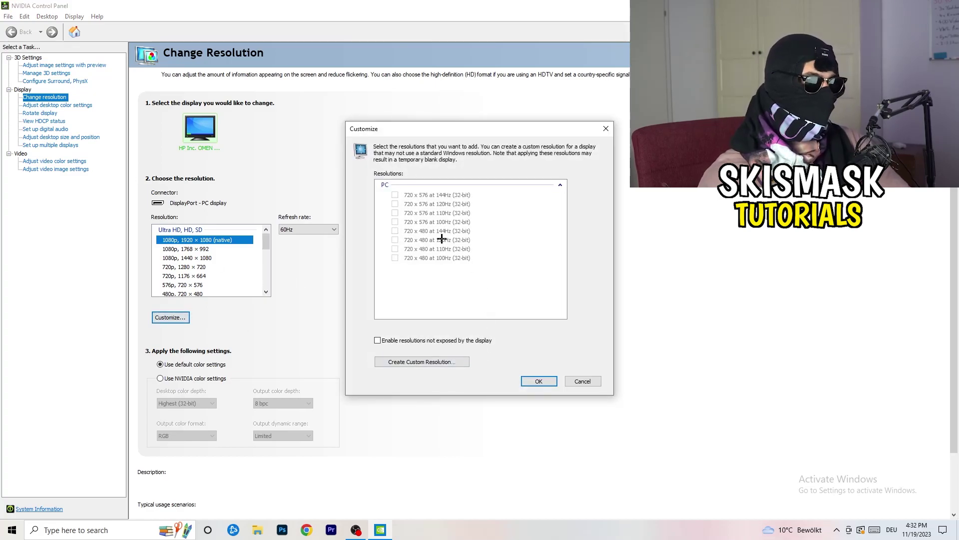
click(434, 361)
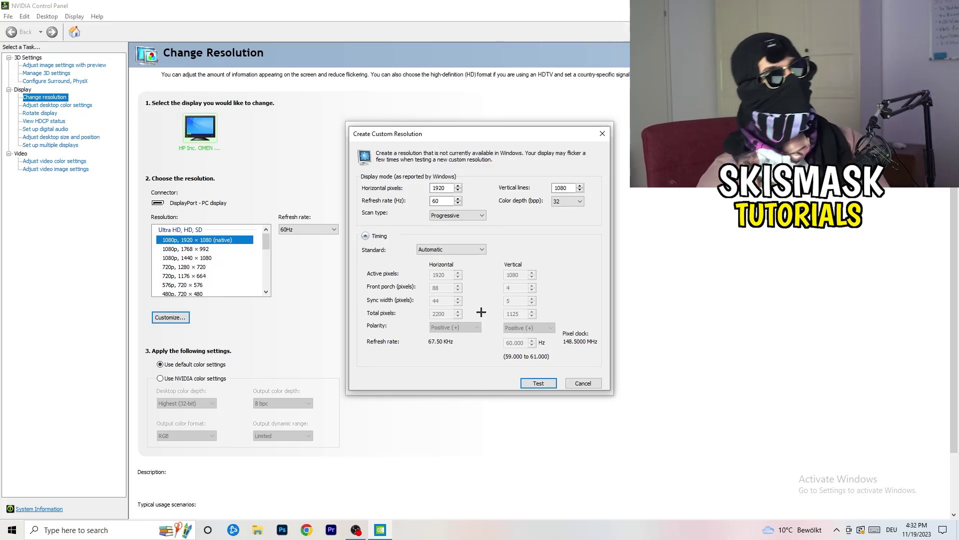
drag(448, 189, 418, 185)
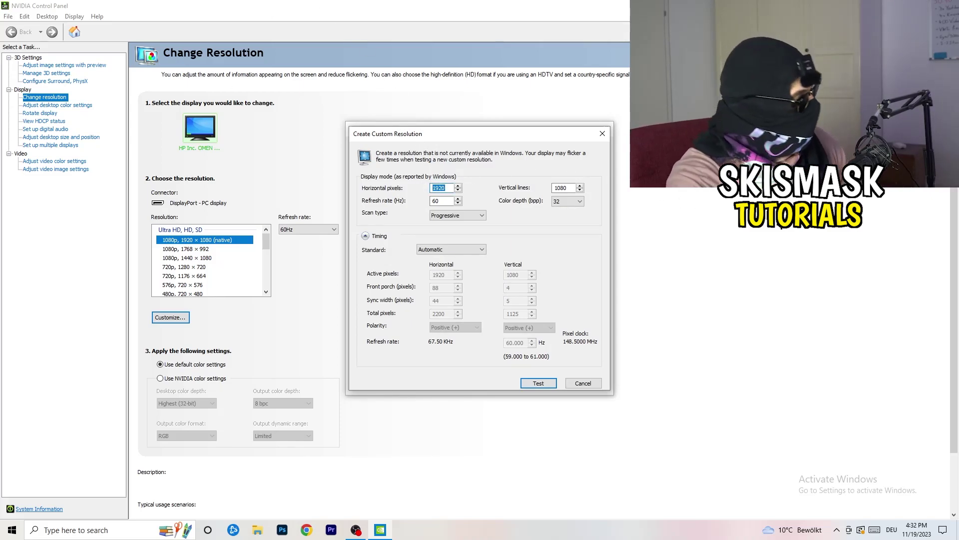
text(1140)
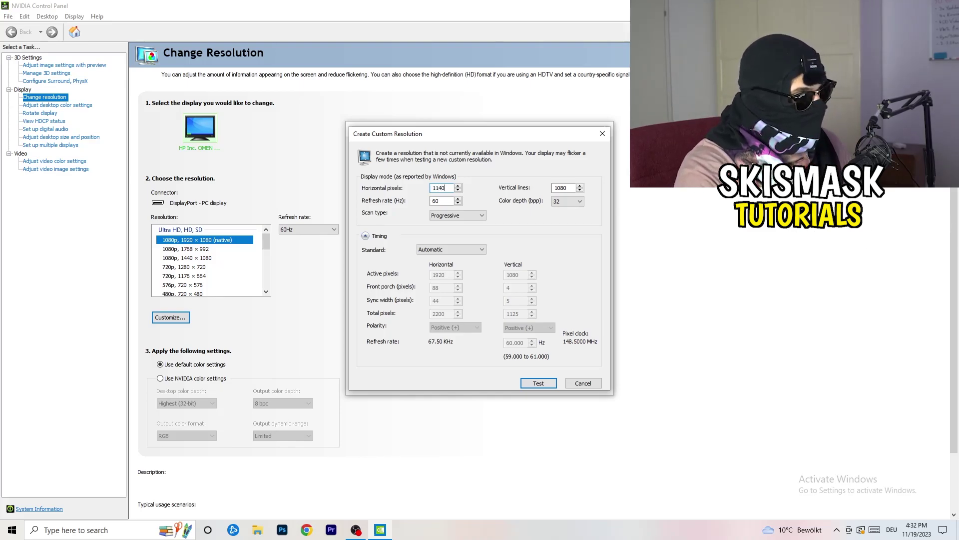
key(BackSpace)
key(BackSpace)
key(BackSpace)
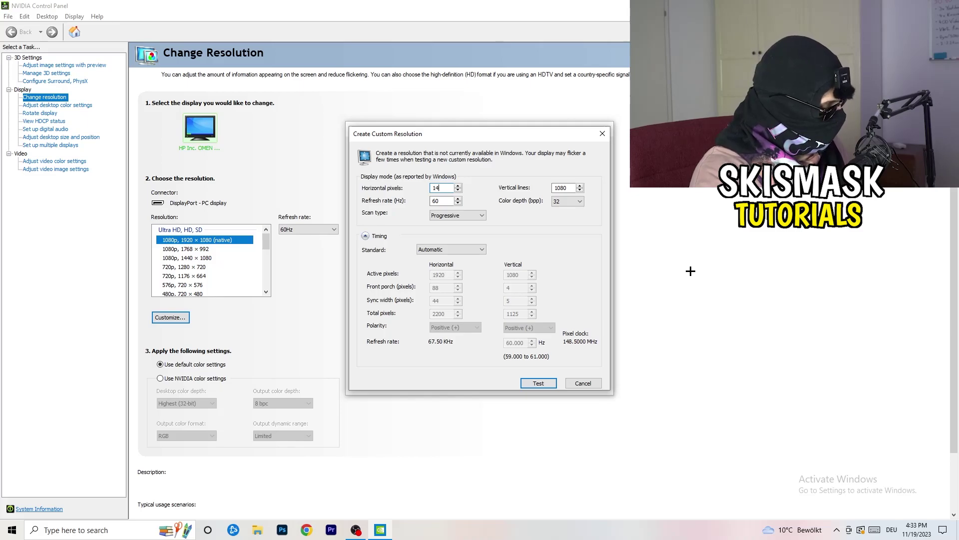
text(440)
double_click(561, 188)
text(10)
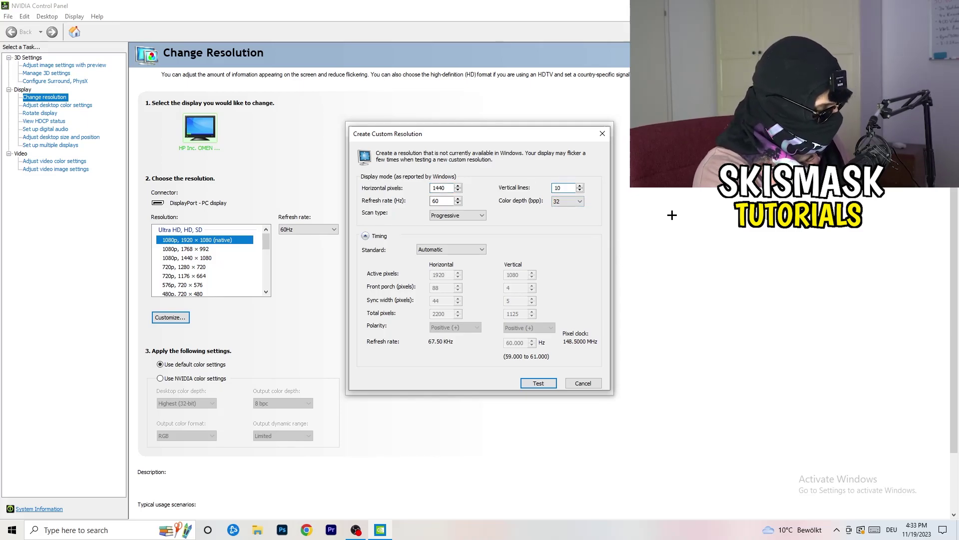
text(40)
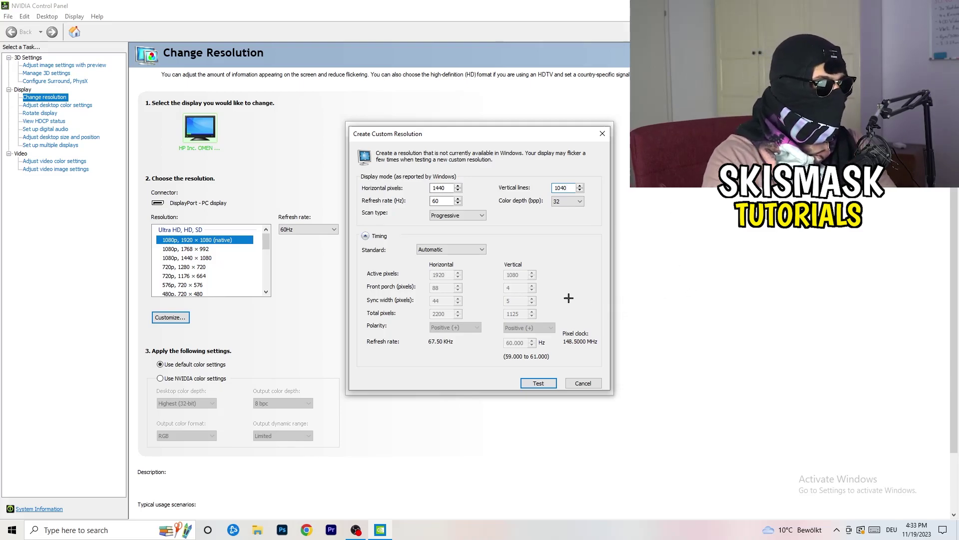
click(456, 215)
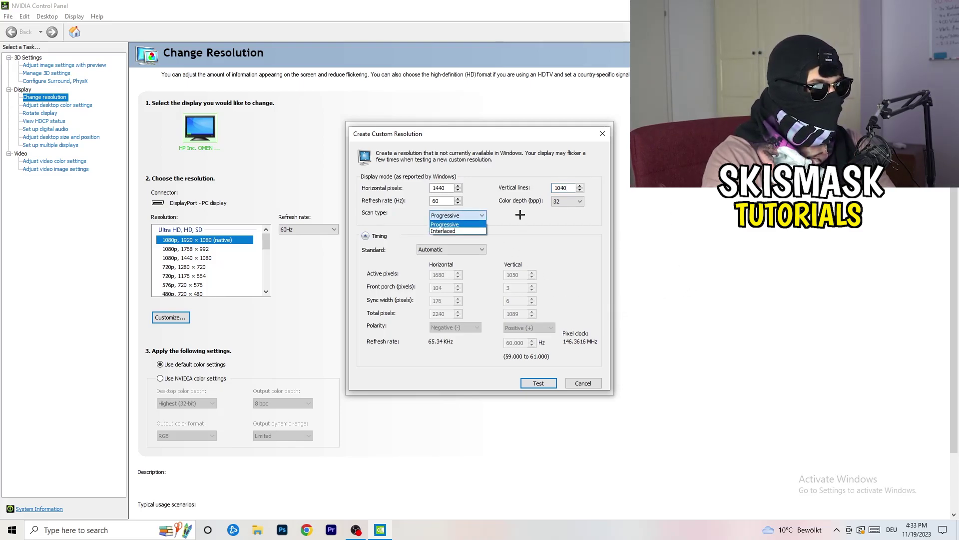
click(524, 231)
click(463, 249)
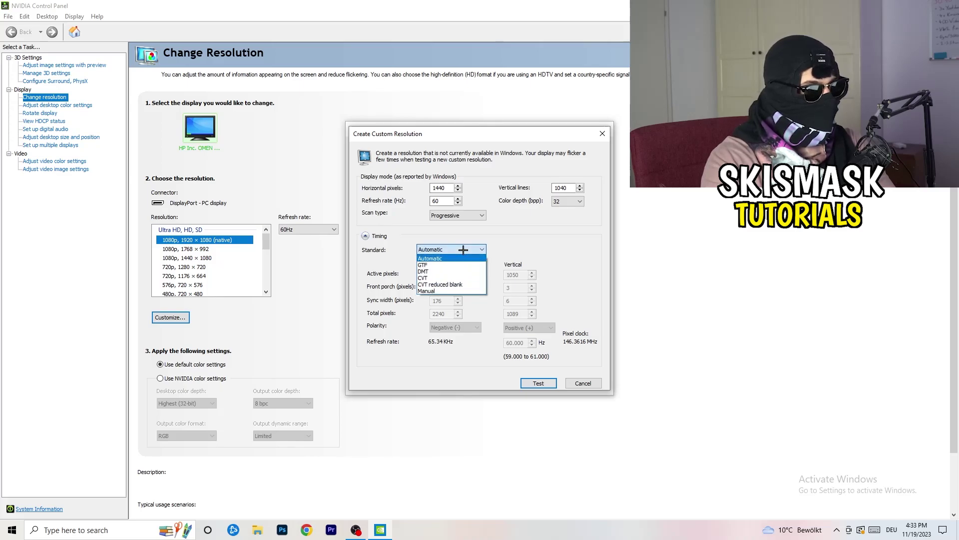
click(528, 255)
click(448, 250)
click(560, 248)
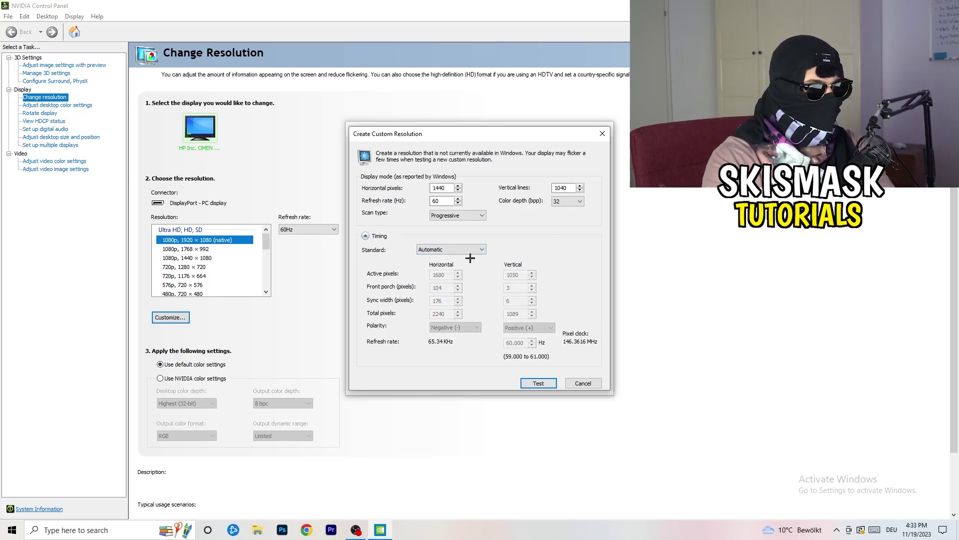
click(449, 251)
click(453, 273)
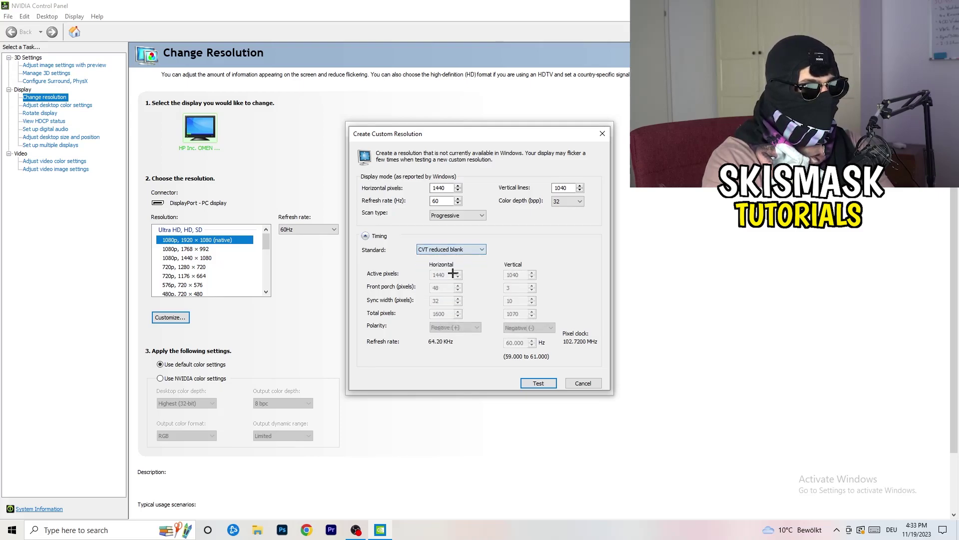
click(605, 132)
click(607, 129)
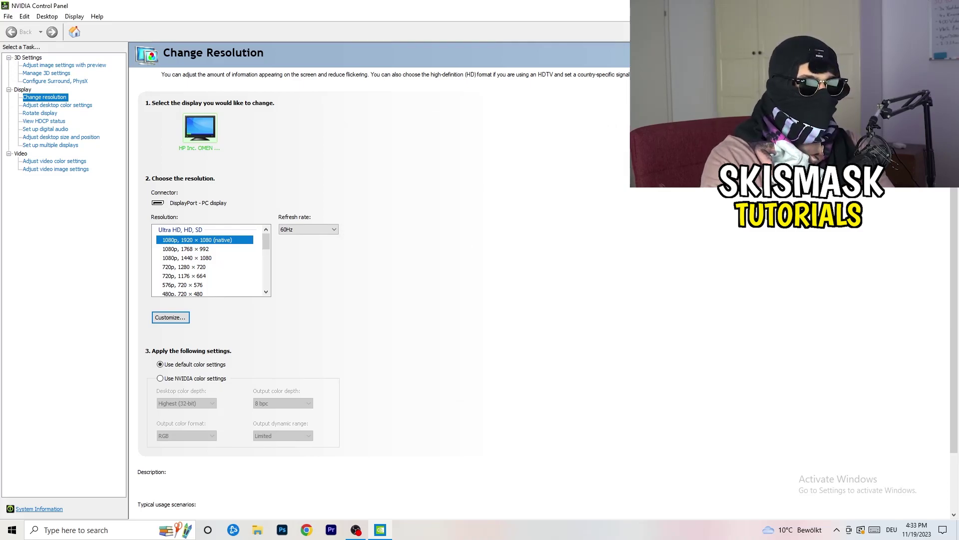
Close NVIDIA Control Panel and bring up the System › Display page in Windows Settings
key(alt+F4)
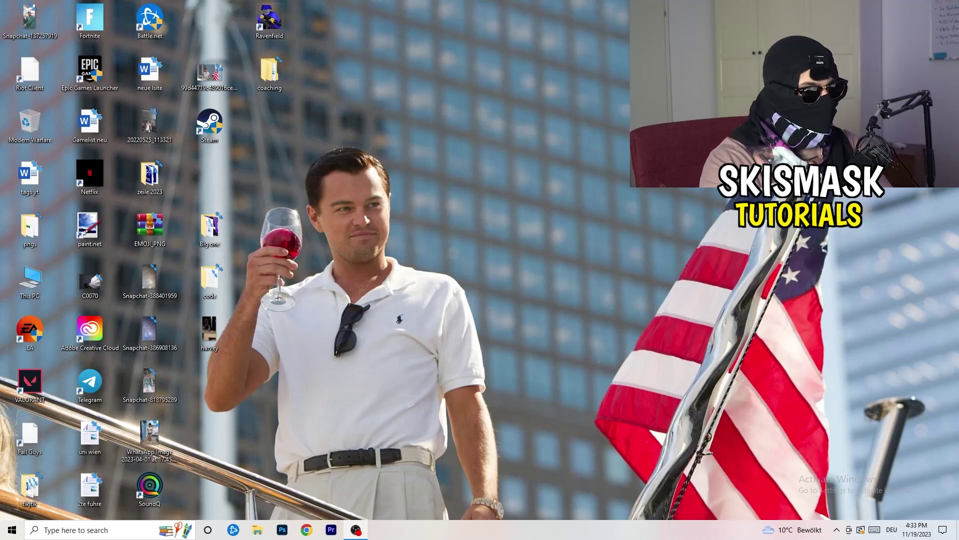
click(12, 530)
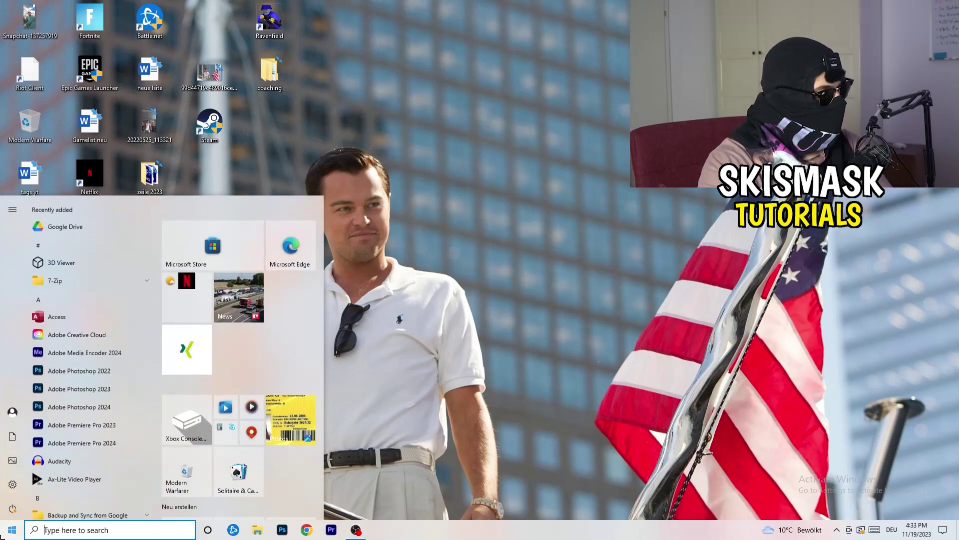
click(14, 483)
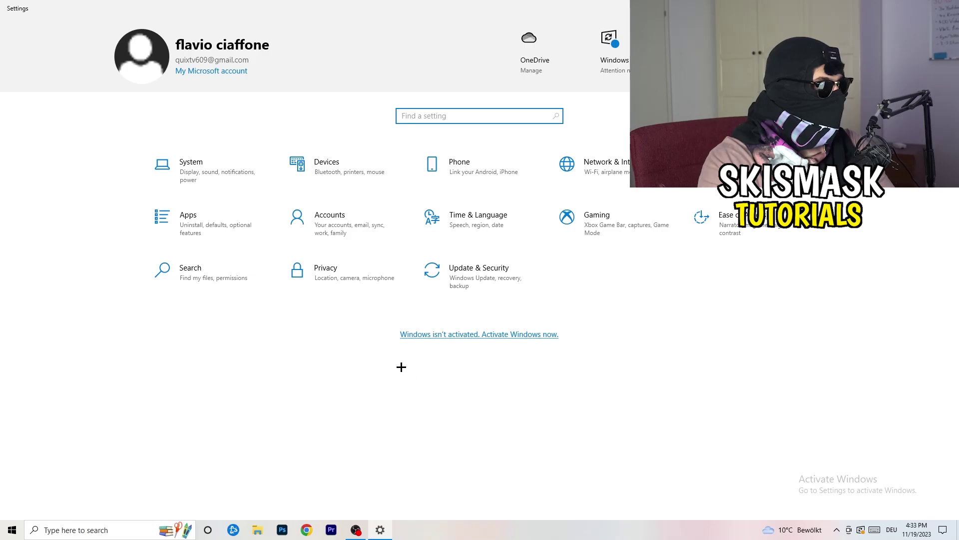
click(210, 181)
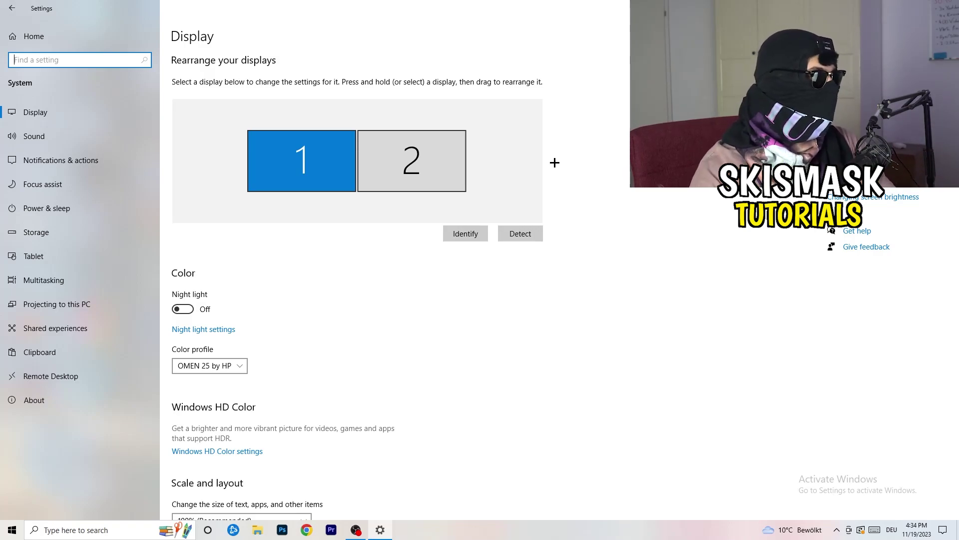
Keep display scaling at 100% (Recommended), then go back to the Settings home page
scroll(320, 245, down, 5)
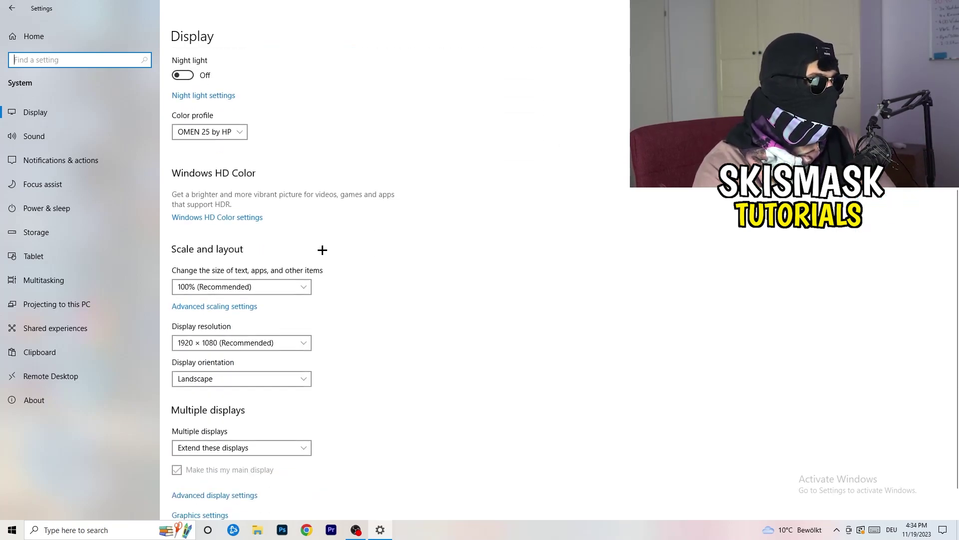
click(231, 133)
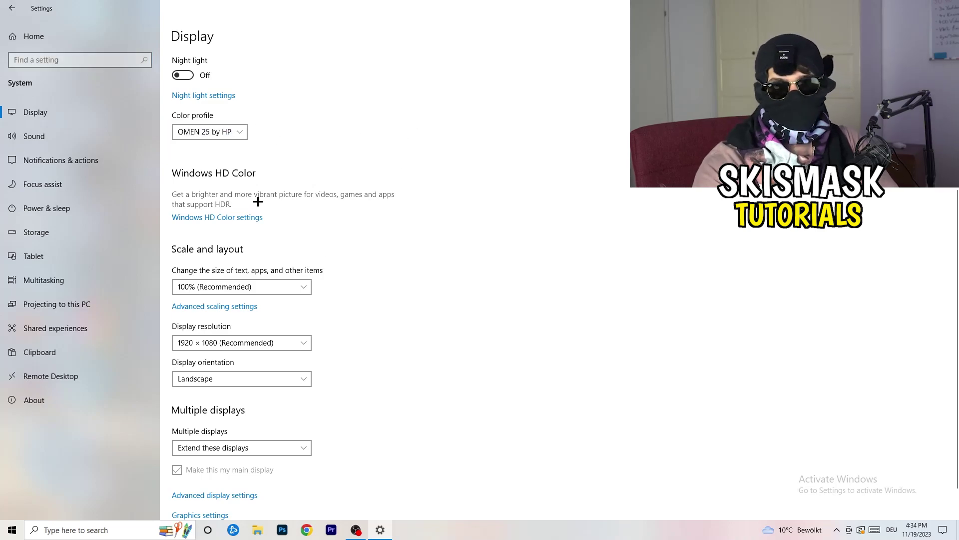
scroll(220, 214, down, 1)
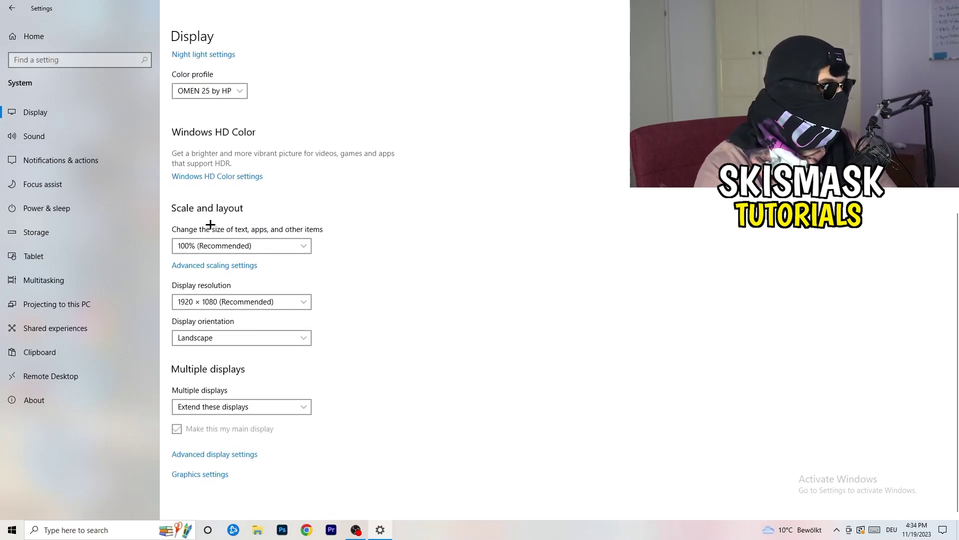
click(296, 246)
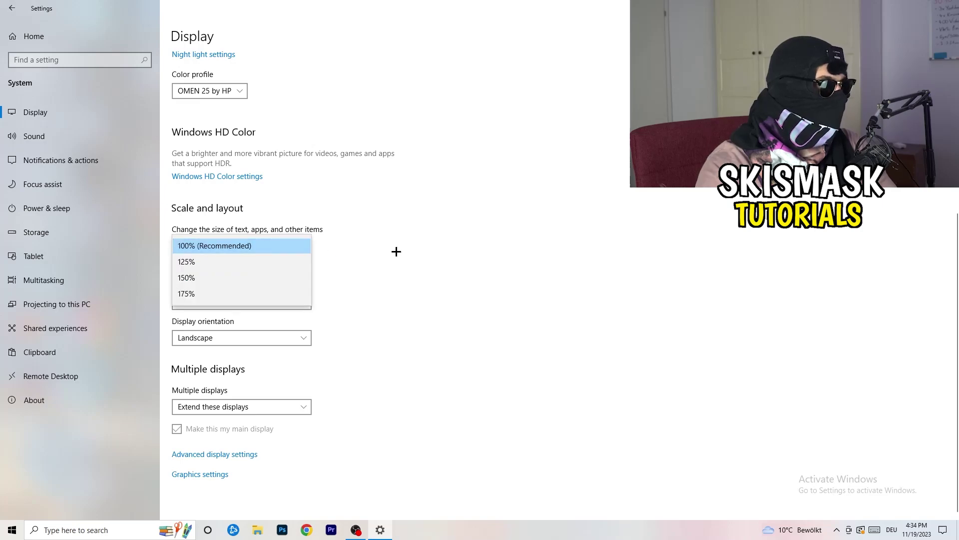
click(470, 235)
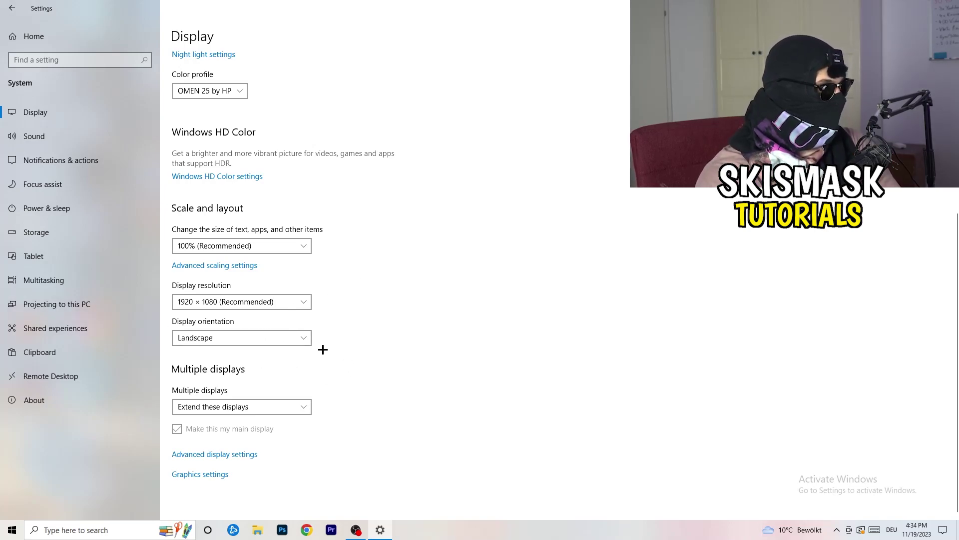
key(alt+Left)
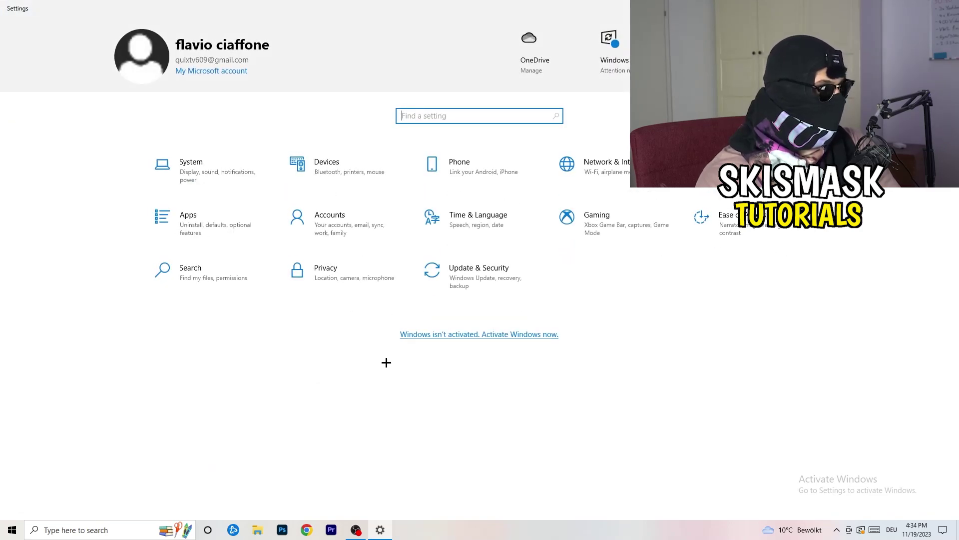
Go to Gaming settings, where Xbox Game Bar is shown set to Off
click(632, 235)
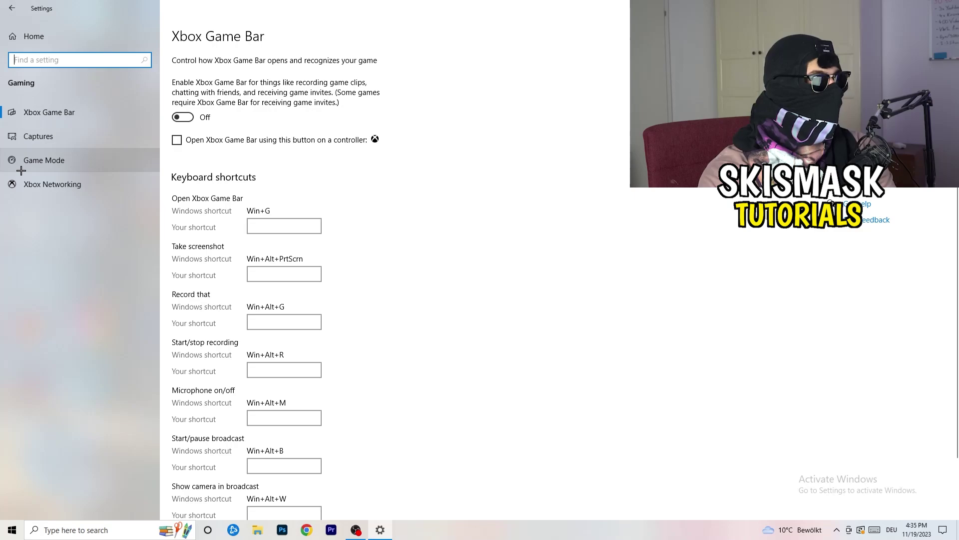
Check that Game Mode is On, then close the Settings window
click(85, 155)
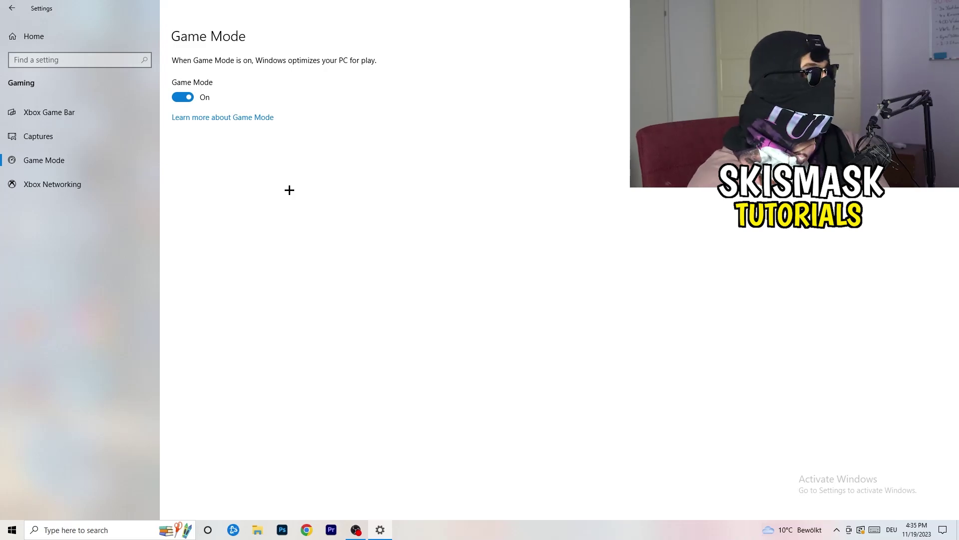
key(alt+F4)
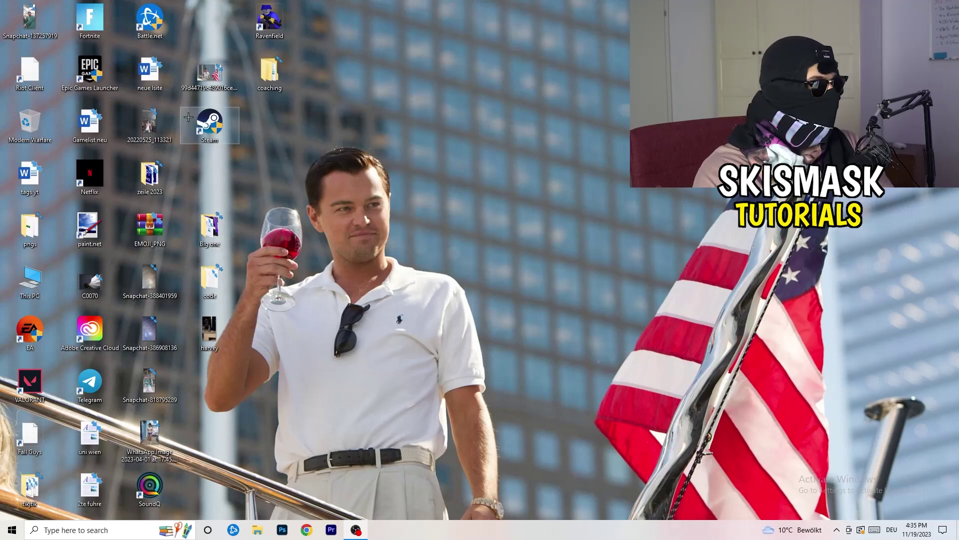
Set the Steam shortcut to Windows 8 compatibility mode, running as administrator, and confirm
drag(209, 135, 508, 204)
right_click(513, 173)
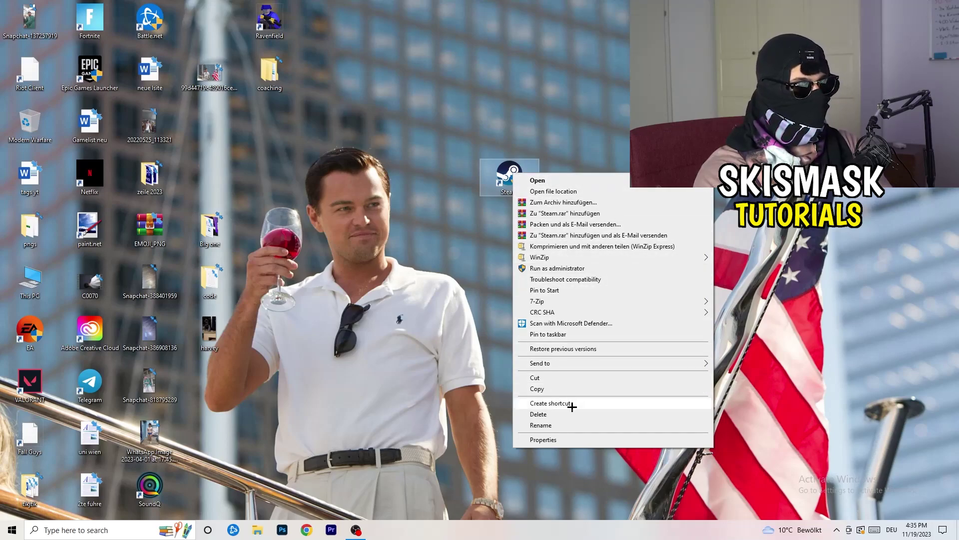
click(577, 440)
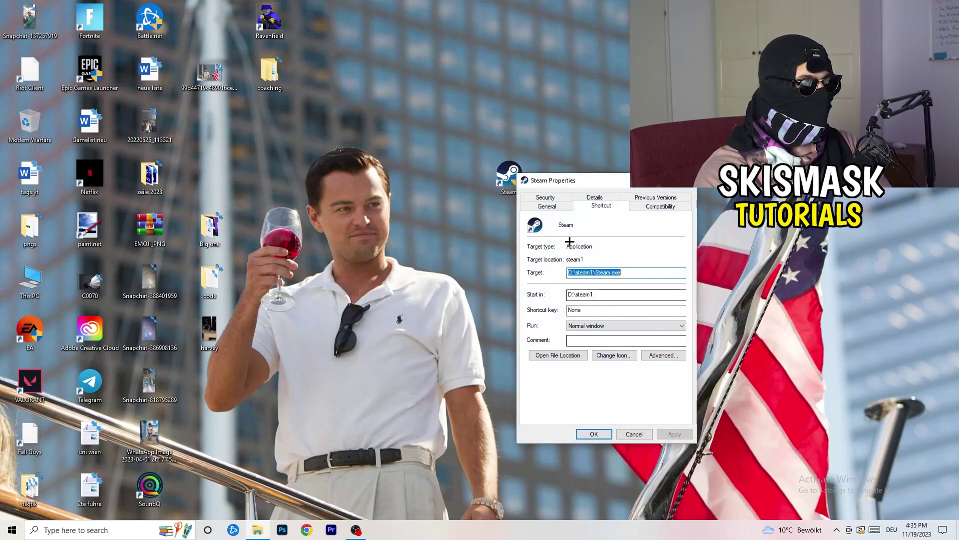
drag(567, 185, 414, 94)
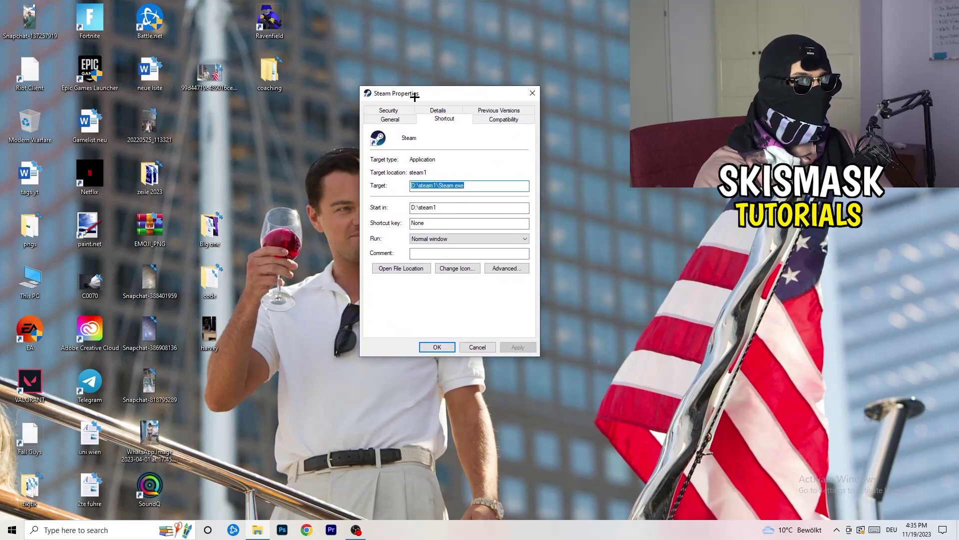
click(507, 120)
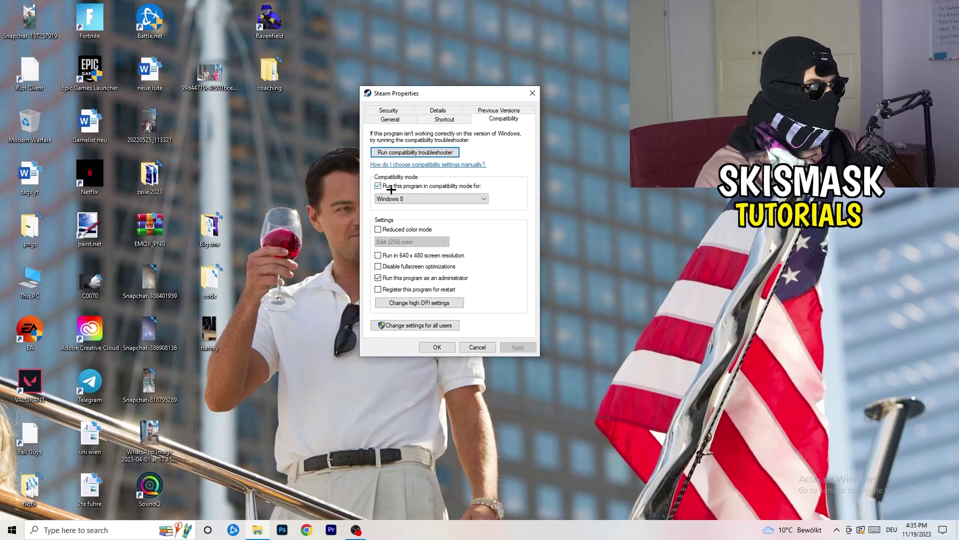
click(452, 198)
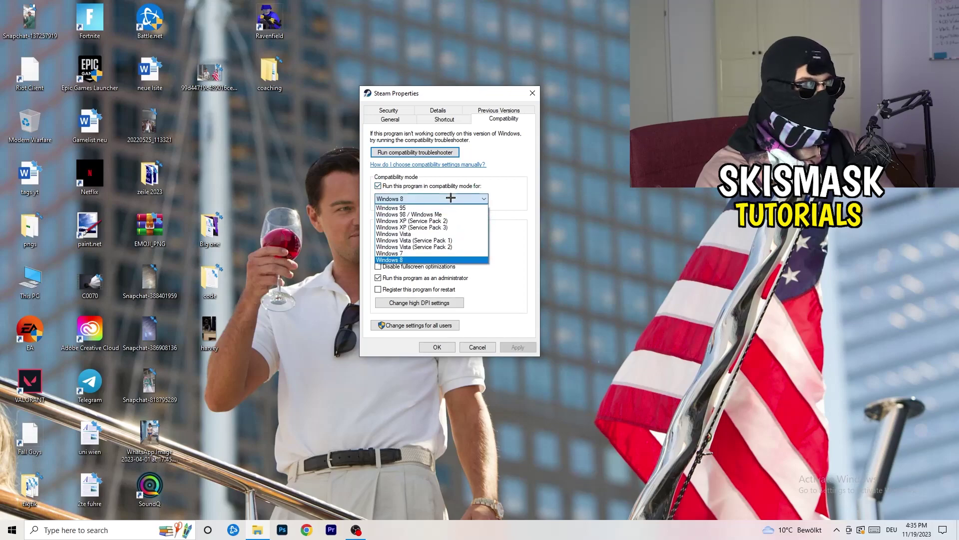
click(532, 191)
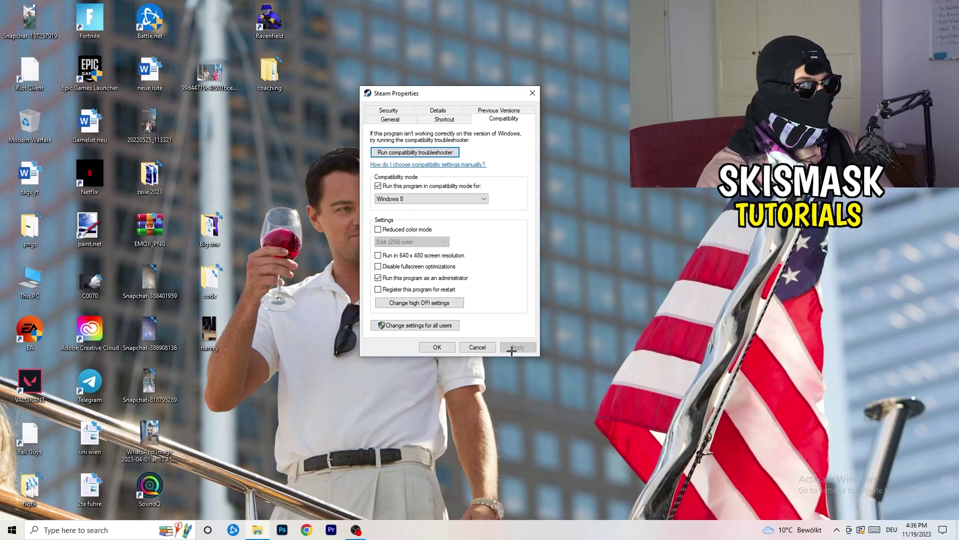
click(437, 347)
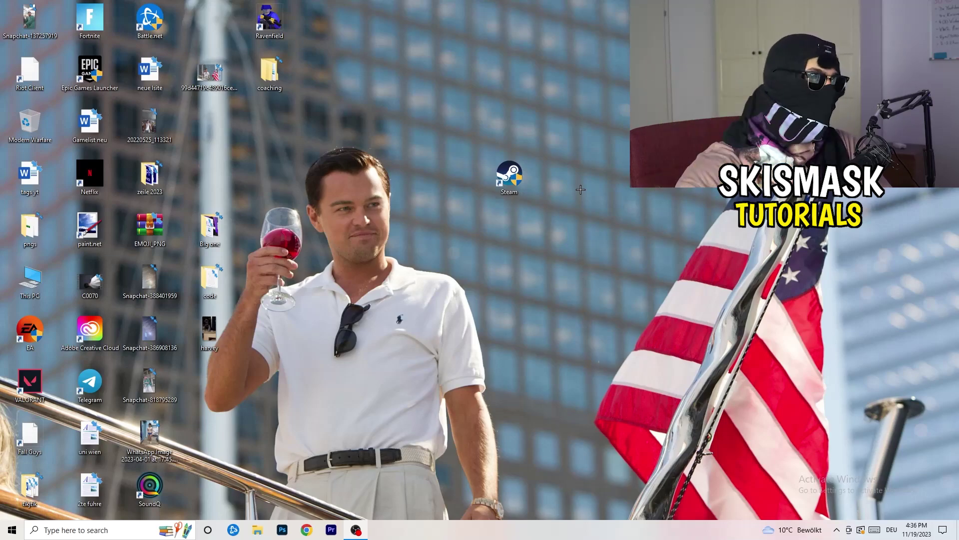
Verify Steam's saved compatibility settings, cancel, and return its icon to the desktop grid
drag(521, 187, 461, 186)
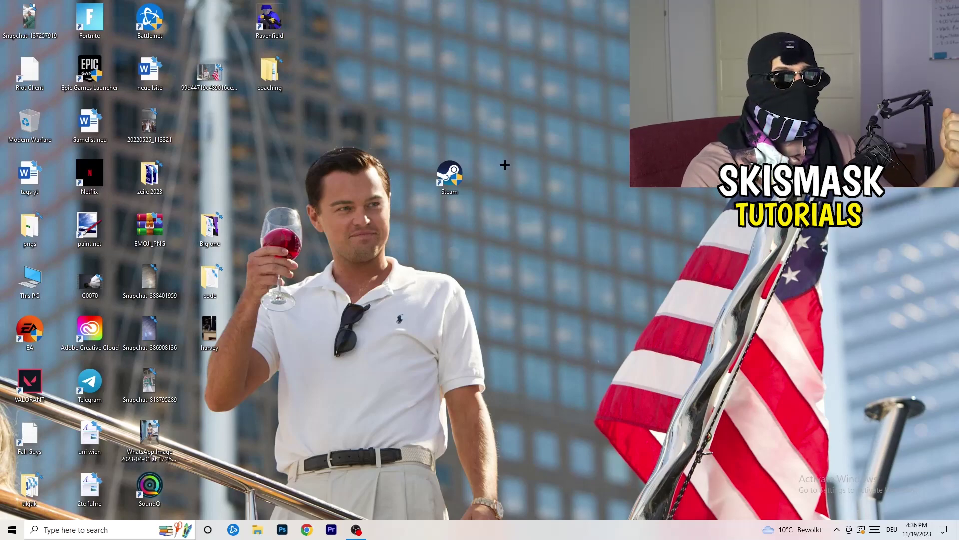
drag(460, 177, 345, 170)
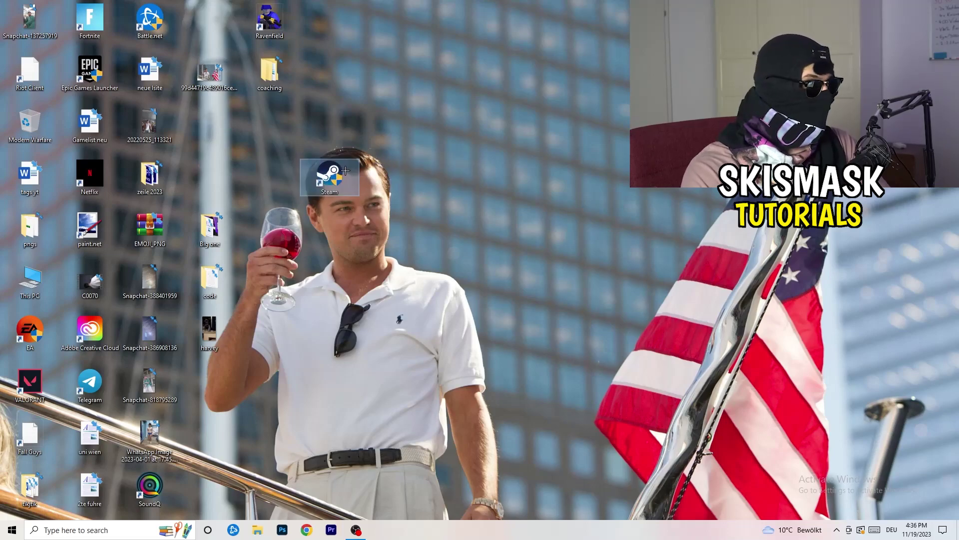
right_click(330, 173)
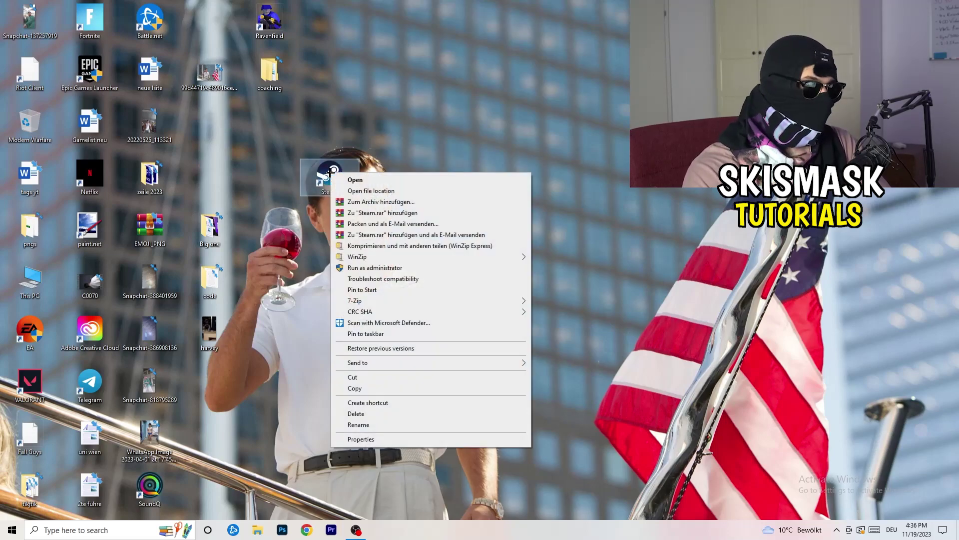
click(362, 438)
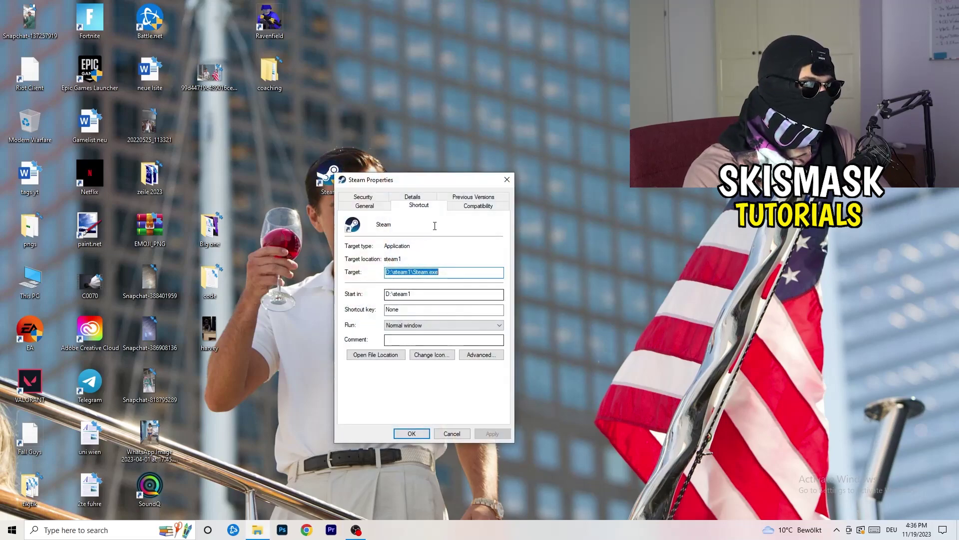
click(474, 204)
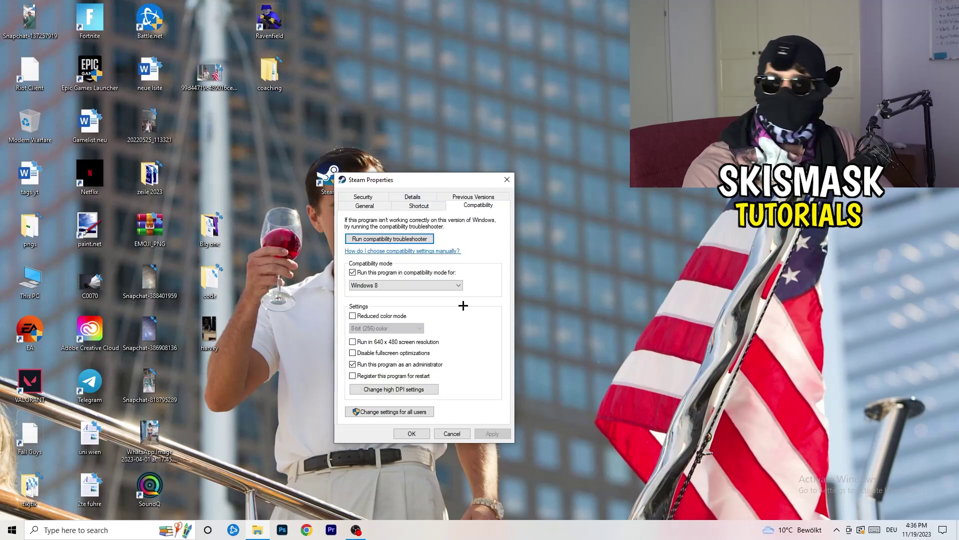
click(507, 179)
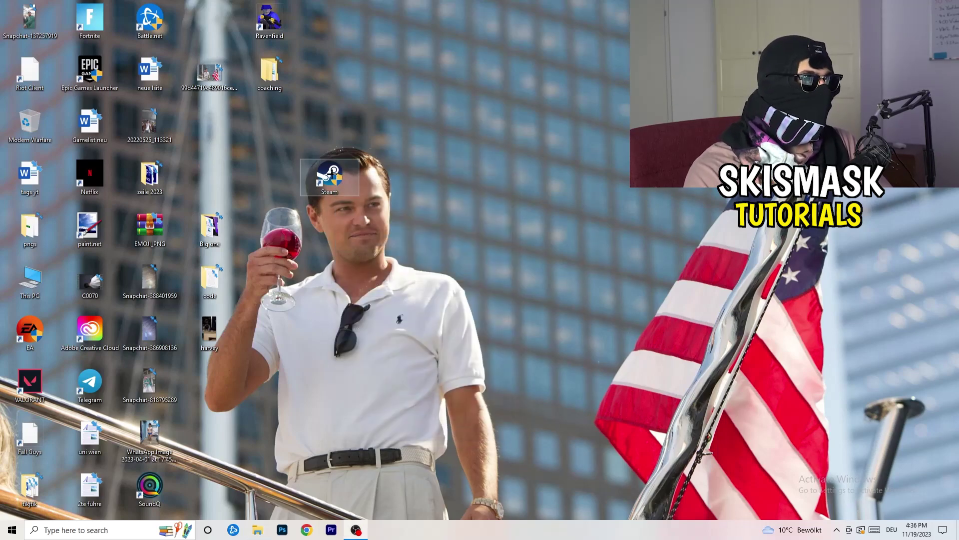
drag(210, 122, 210, 123)
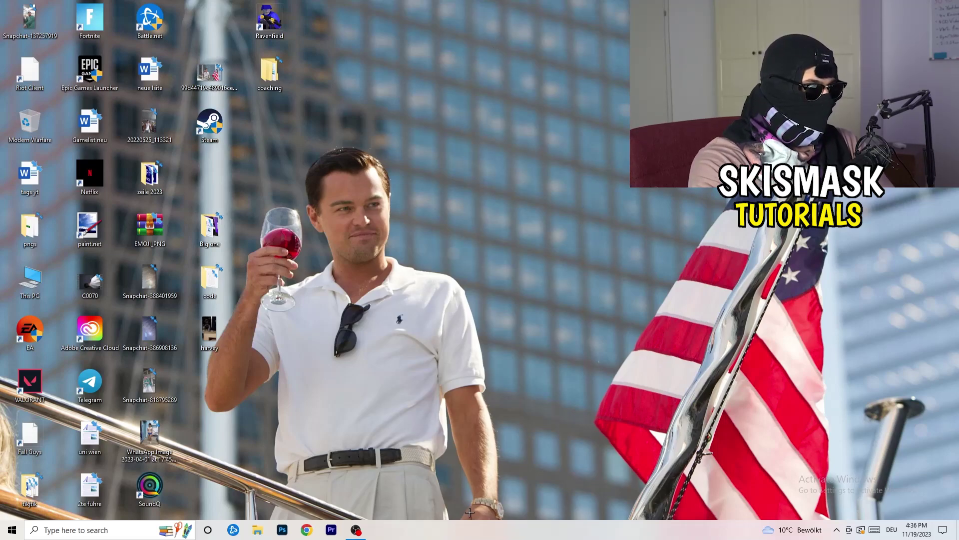
drag(472, 524, 477, 149)
Move the taskbar back to the bottom, then open Task Manager maximized on the Details tab
drag(510, 310, 398, 372)
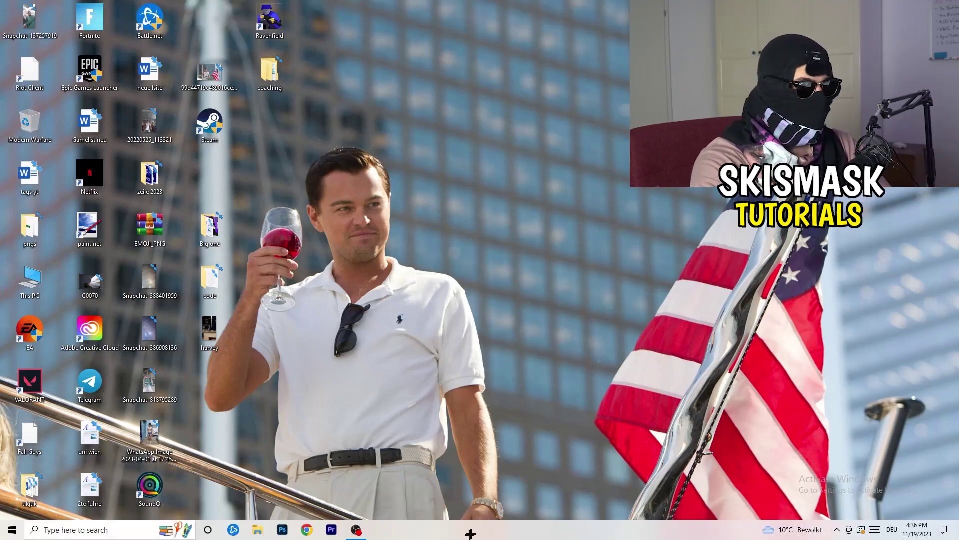
right_click(511, 531)
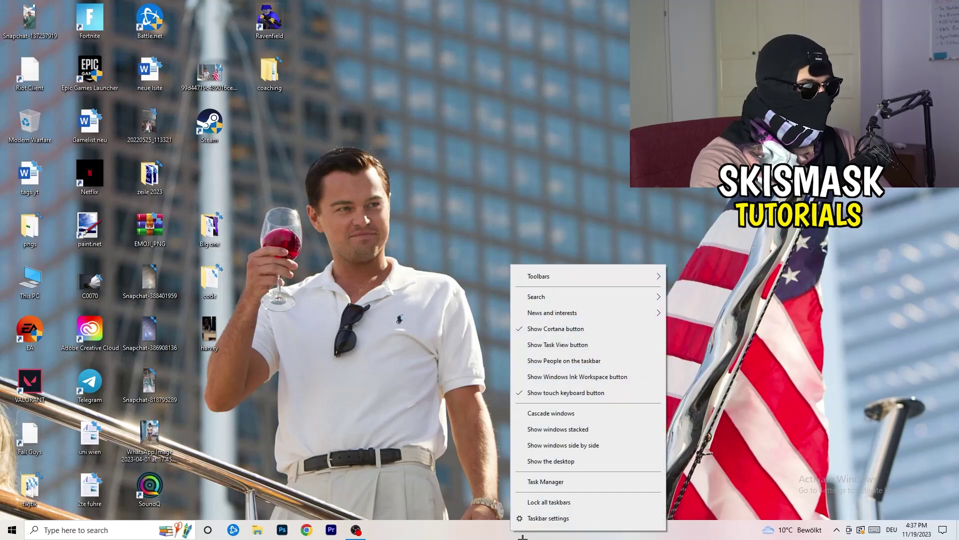
click(554, 520)
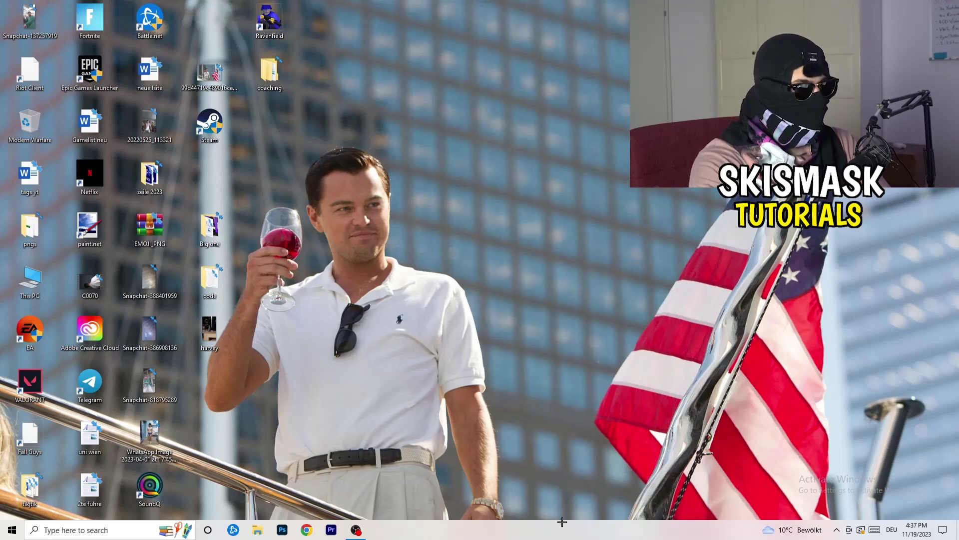
click(554, 20)
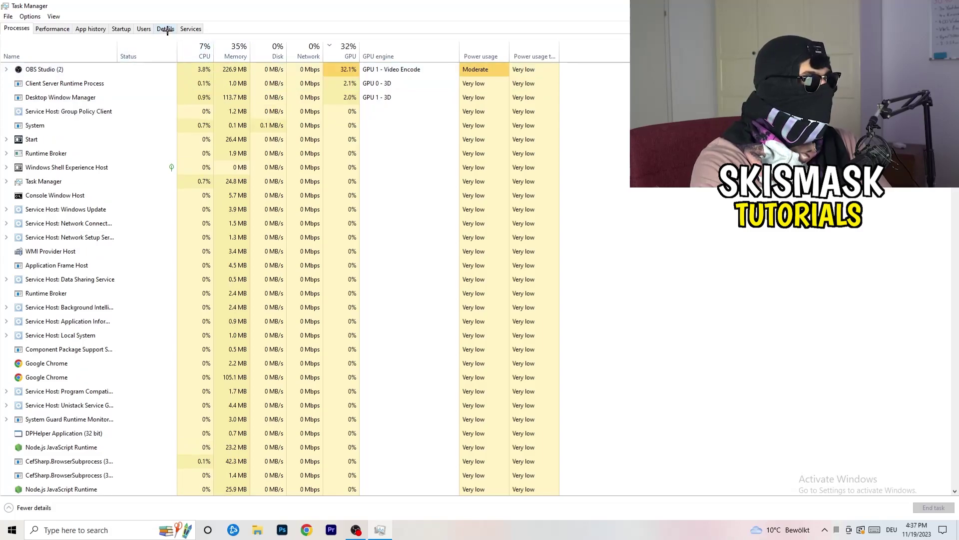
click(166, 29)
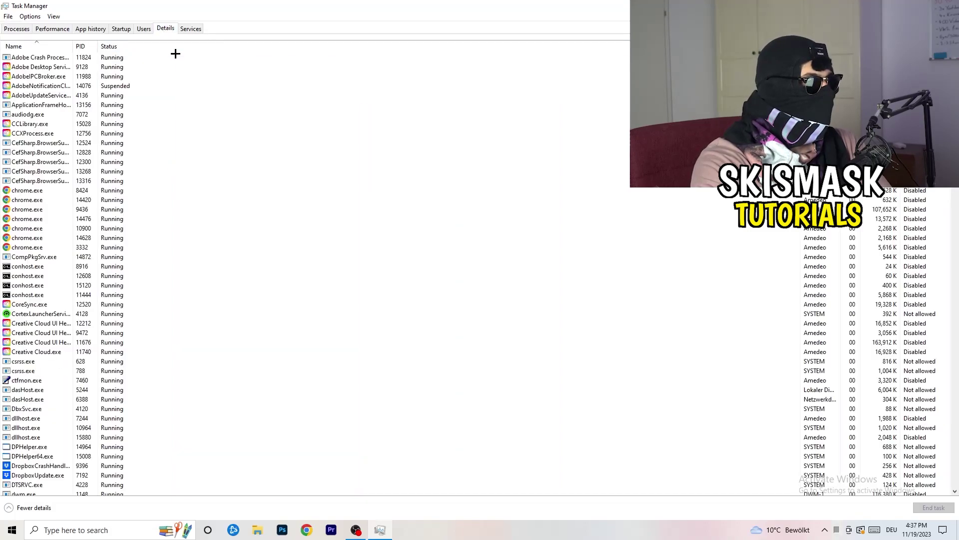
Show the Set priority submenu for the Creative Cloud UI Helper process, currently Normal
right_click(28, 333)
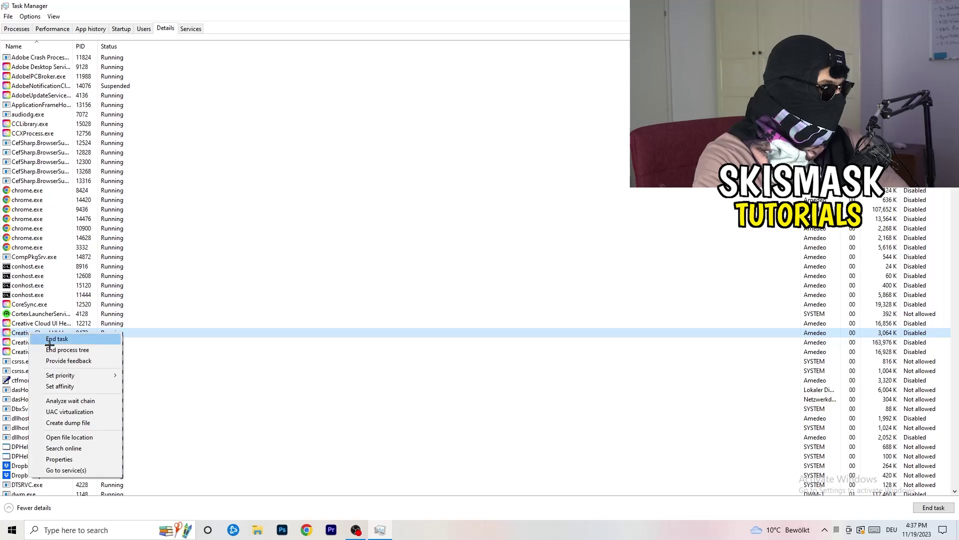
mouse_move(116, 374)
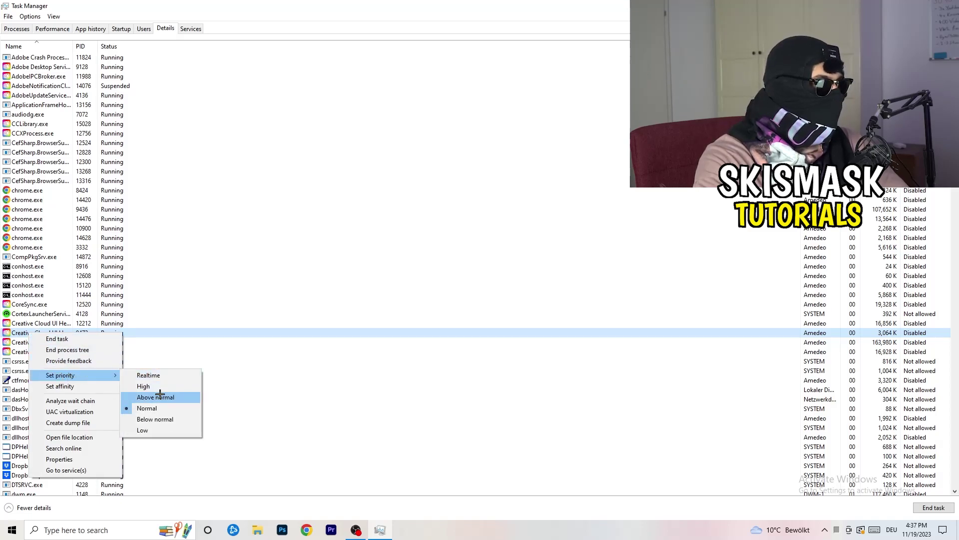